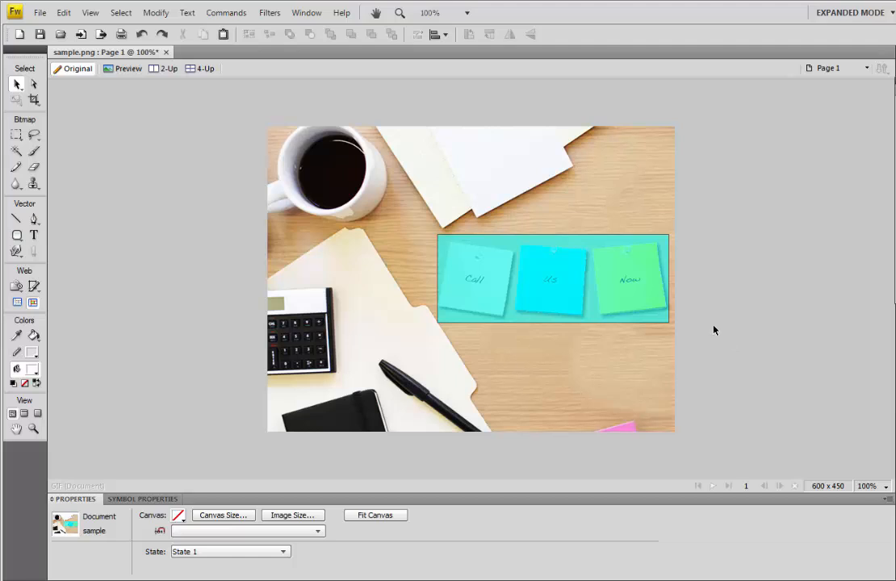
Test the sticky-notes hotspot link on the sample page in Chrome and Internet Explorer, returning to the sample page each time
{"action": "left_click", "coordinate": [644, 284]}
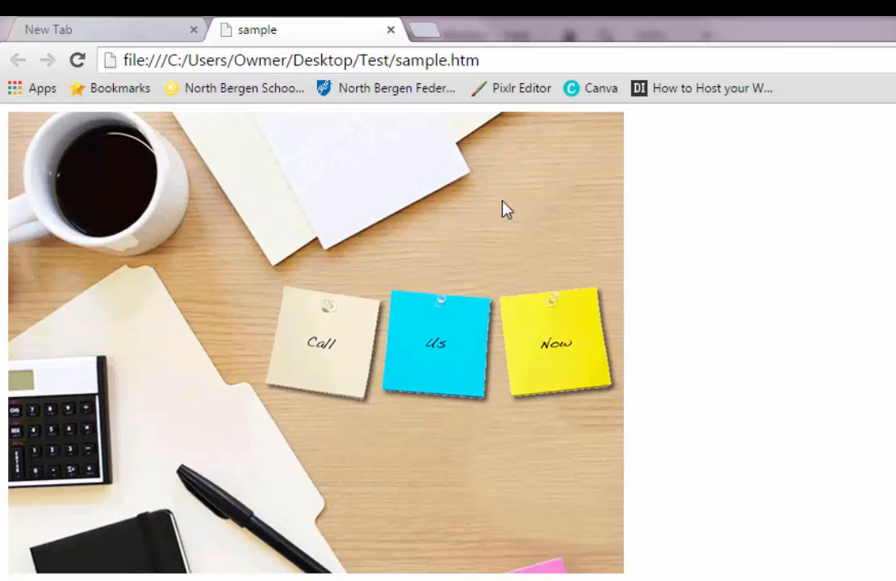
{"action": "left_click", "coordinate": [486, 347]}
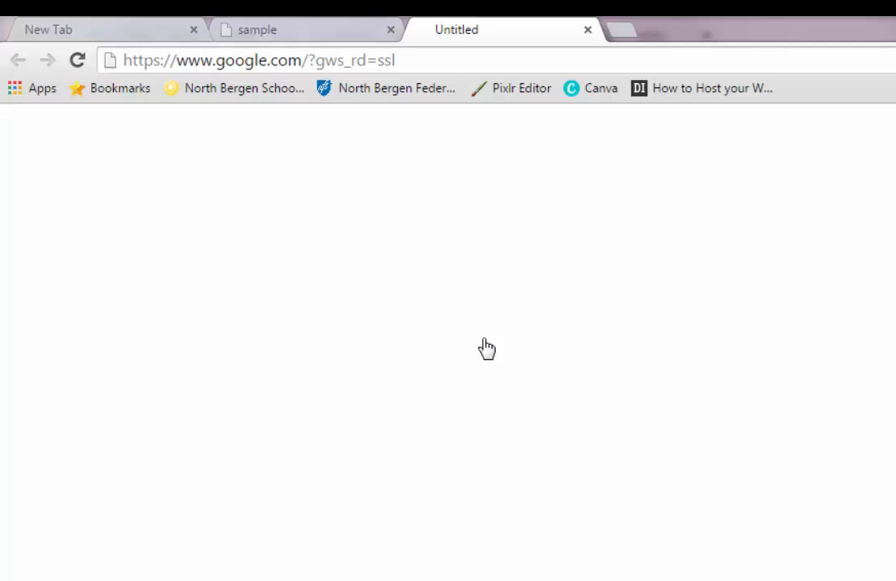
{"action": "left_click", "coordinate": [349, 37]}
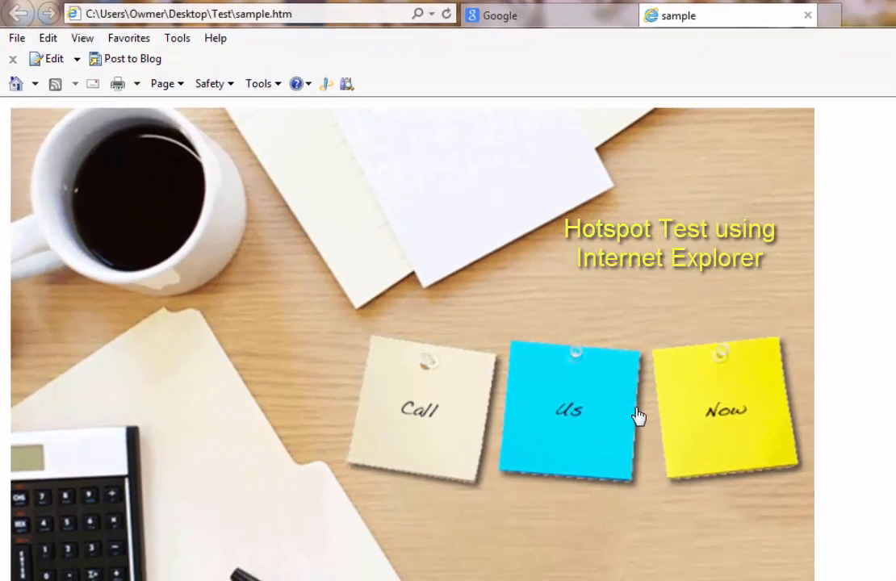
{"action": "left_click", "coordinate": [638, 416]}
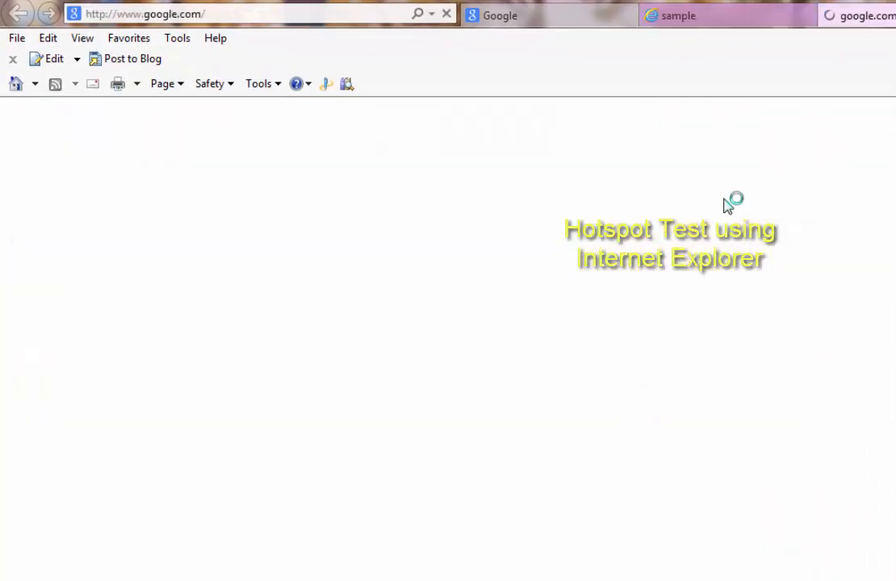
{"action": "left_click", "coordinate": [745, 22]}
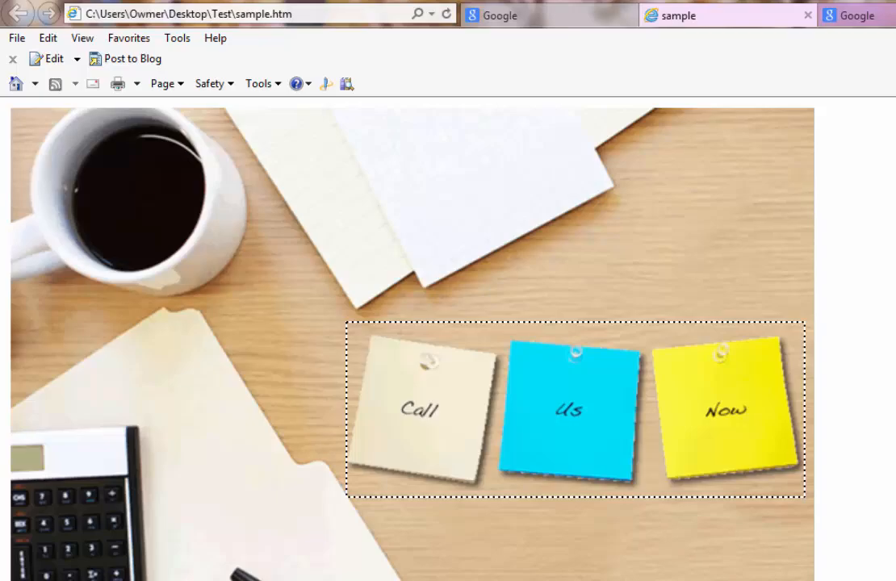
Switch to Fireworks and open the image preview of sample.png with GIF as the export format
{"action": "key", "text": "alt+Tab"}
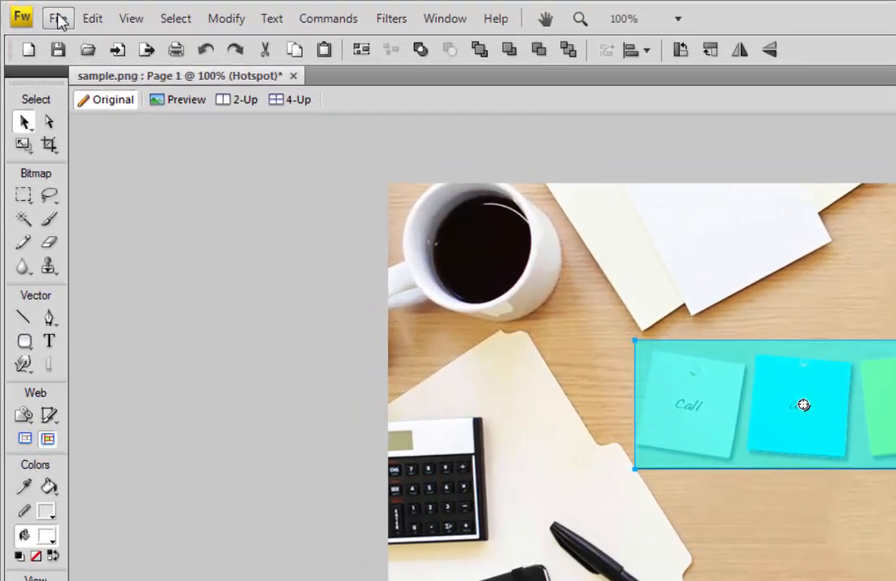
{"action": "left_click", "coordinate": [59, 20]}
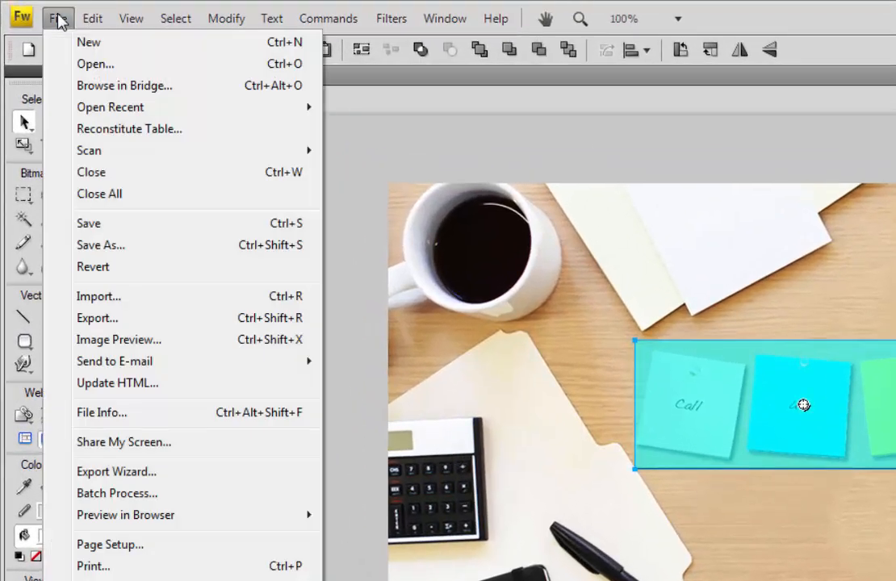
{"action": "left_click", "coordinate": [146, 342]}
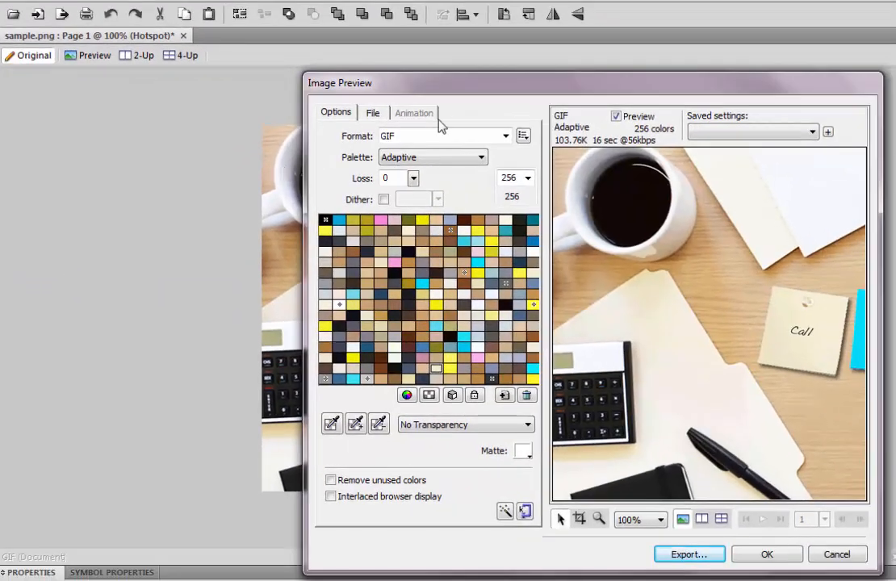
{"action": "left_click", "coordinate": [426, 139]}
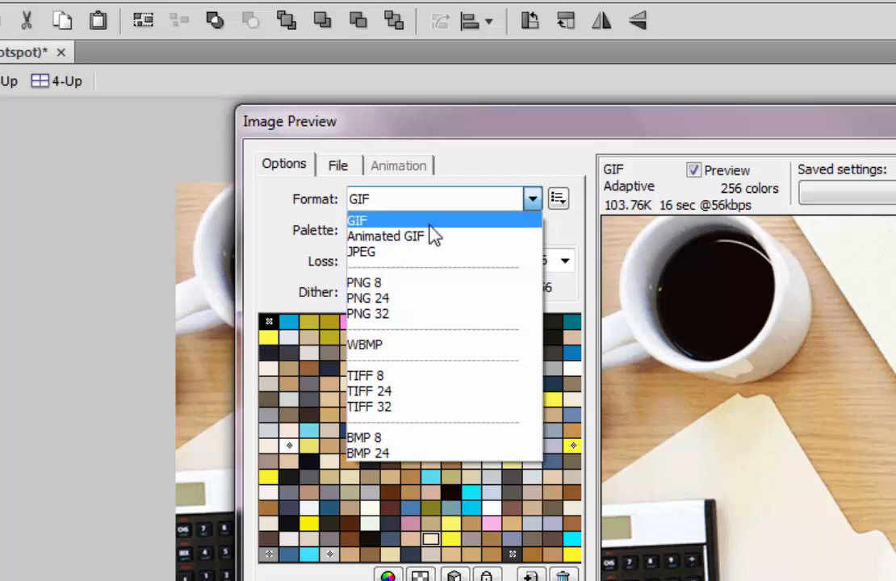
{"action": "left_click", "coordinate": [430, 226]}
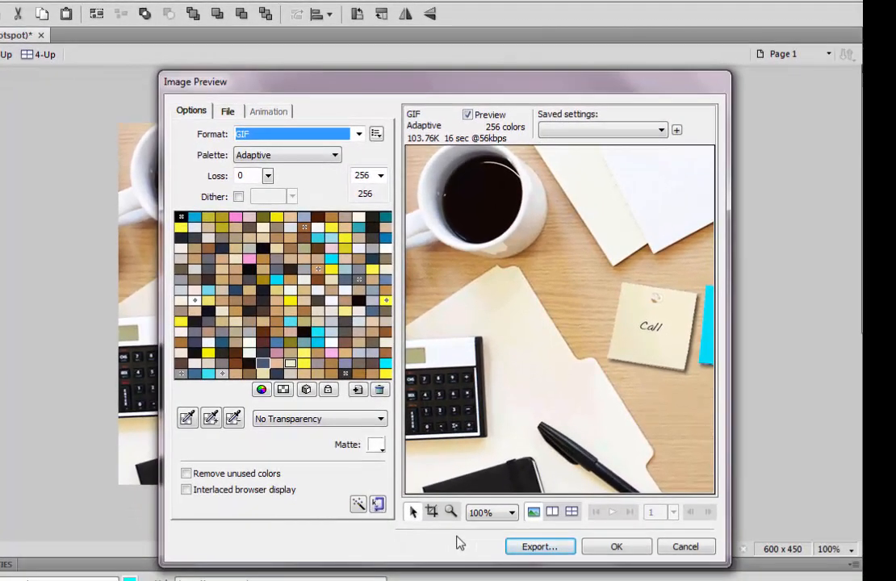
{"action": "left_click", "coordinate": [386, 216]}
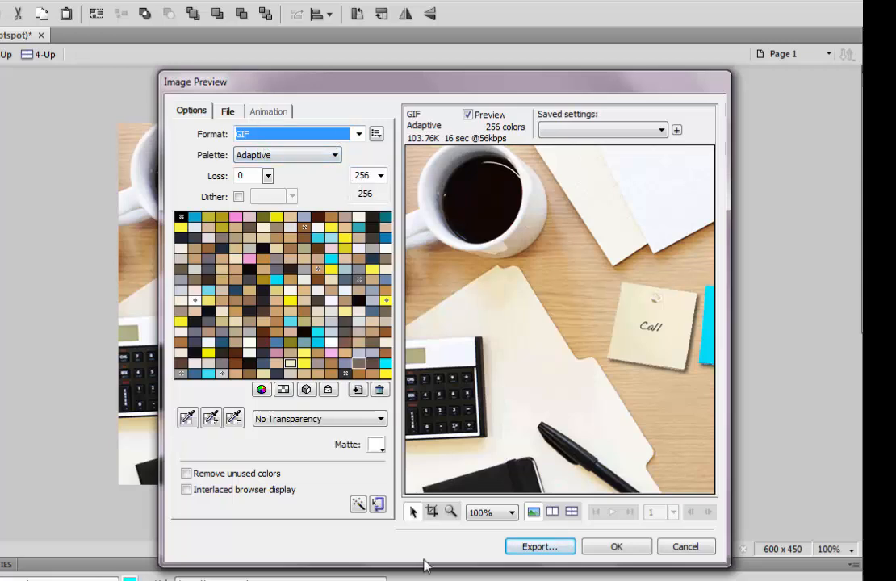
Export the page as HTML and Images under the name sample into the Test folder
{"action": "left_click", "coordinate": [532, 549]}
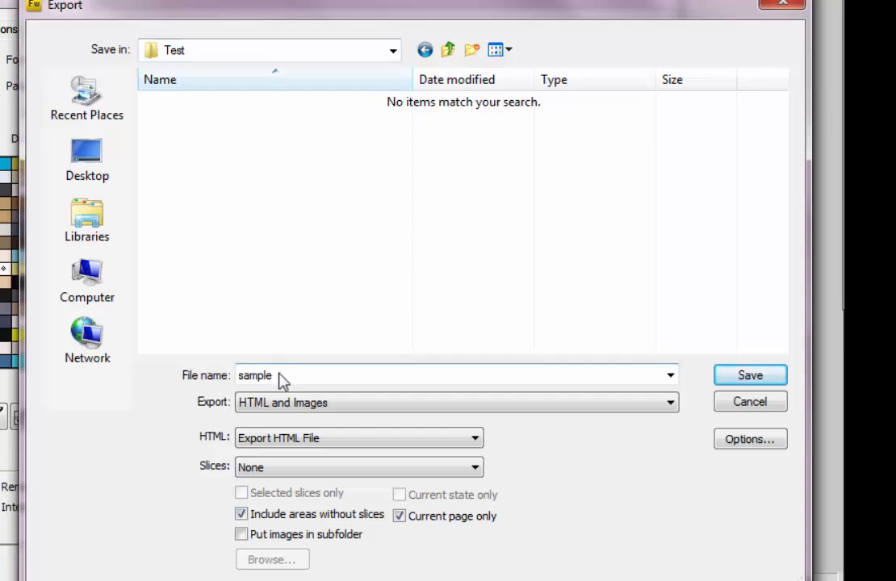
{"action": "left_click", "coordinate": [348, 408]}
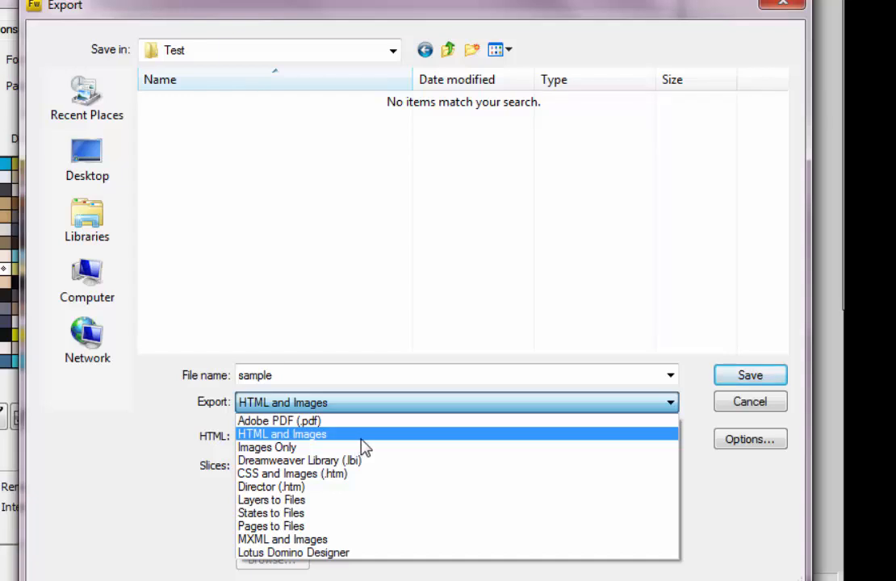
{"action": "left_click", "coordinate": [361, 436]}
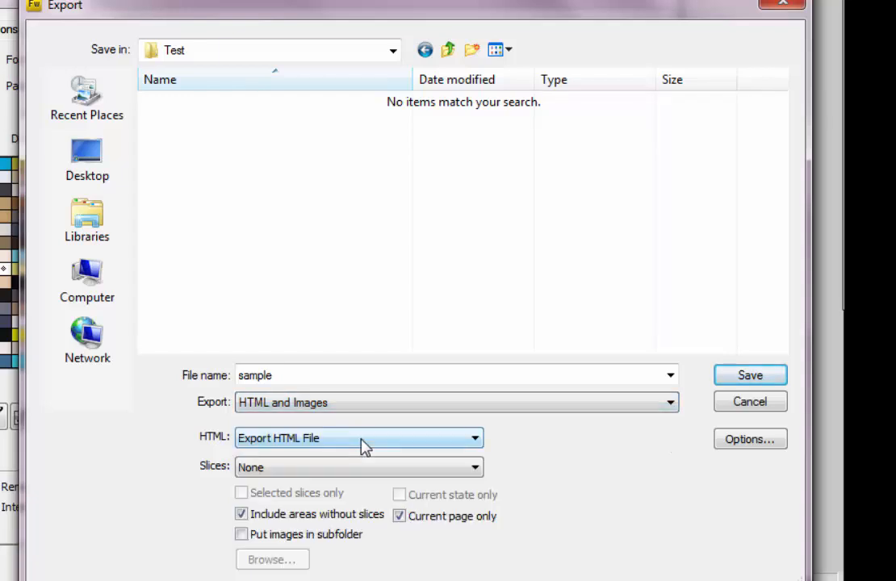
{"action": "left_click", "coordinate": [740, 381]}
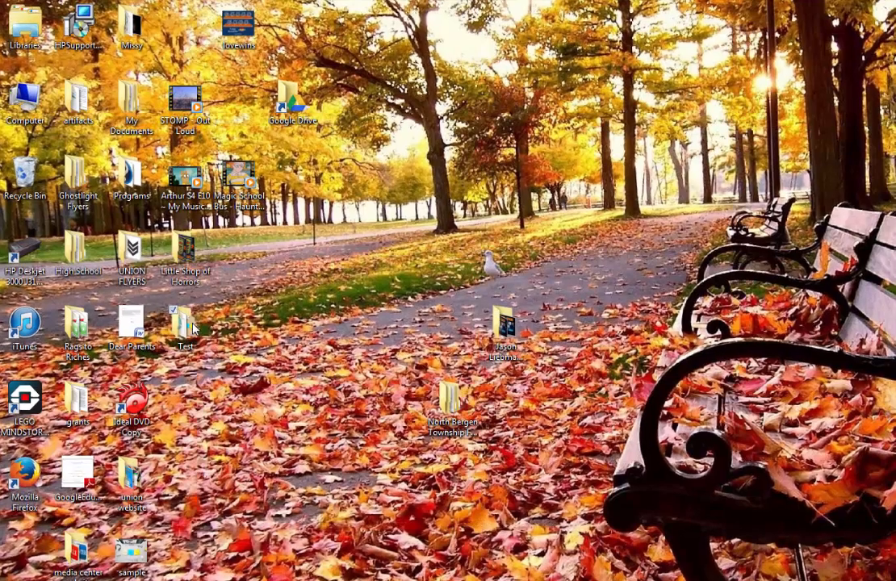
Open the sample HTML document from the desktop's Test folder in Notepad and move its window up to show the code
{"action": "double_click", "coordinate": [185, 323]}
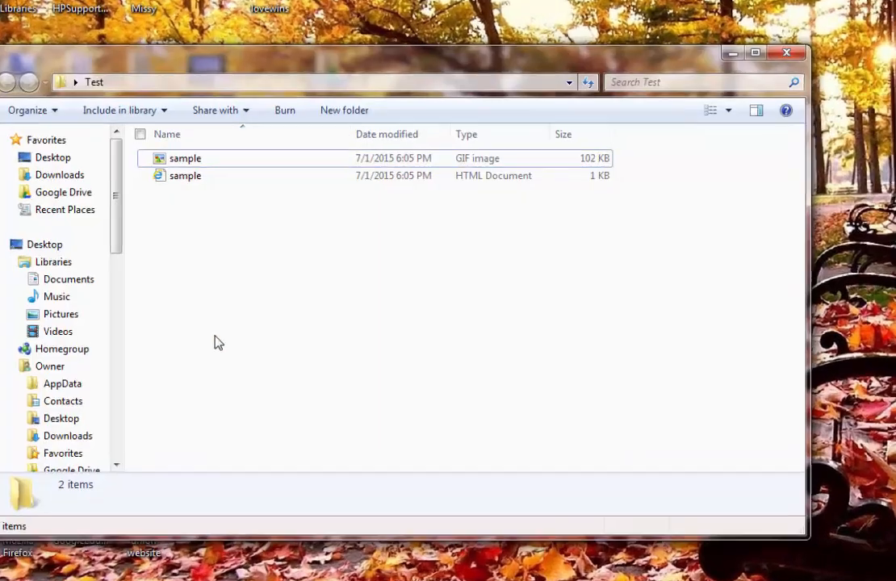
{"action": "left_click", "coordinate": [191, 176]}
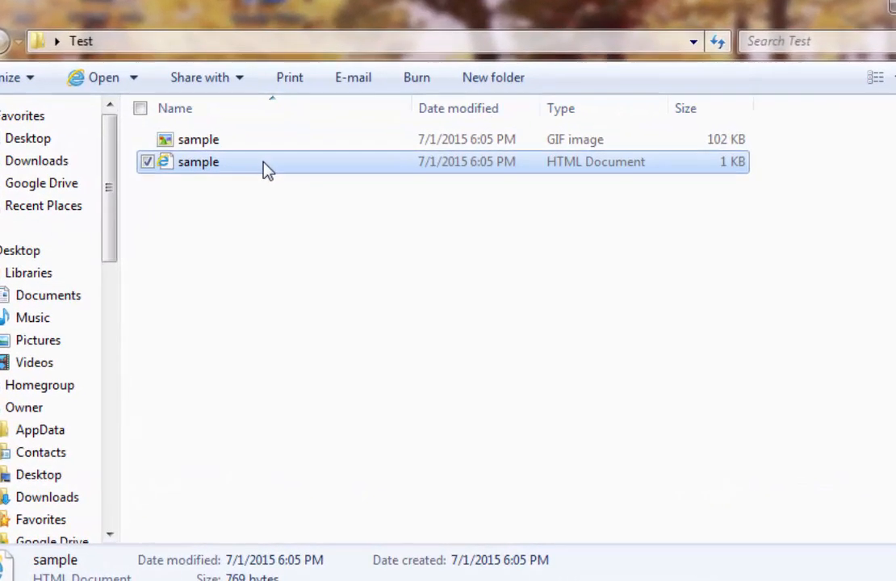
{"action": "right_click", "coordinate": [265, 164]}
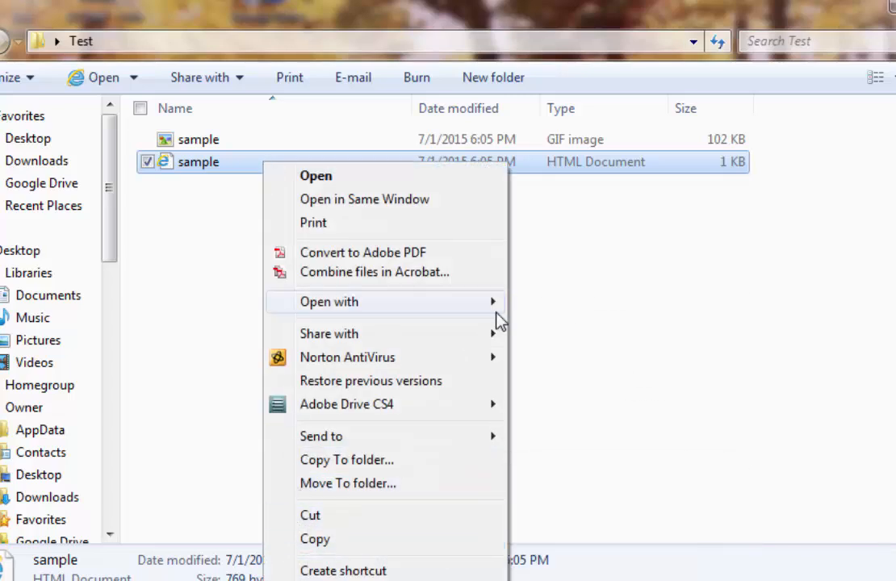
{"action": "mouse_move", "coordinate": [500, 309]}
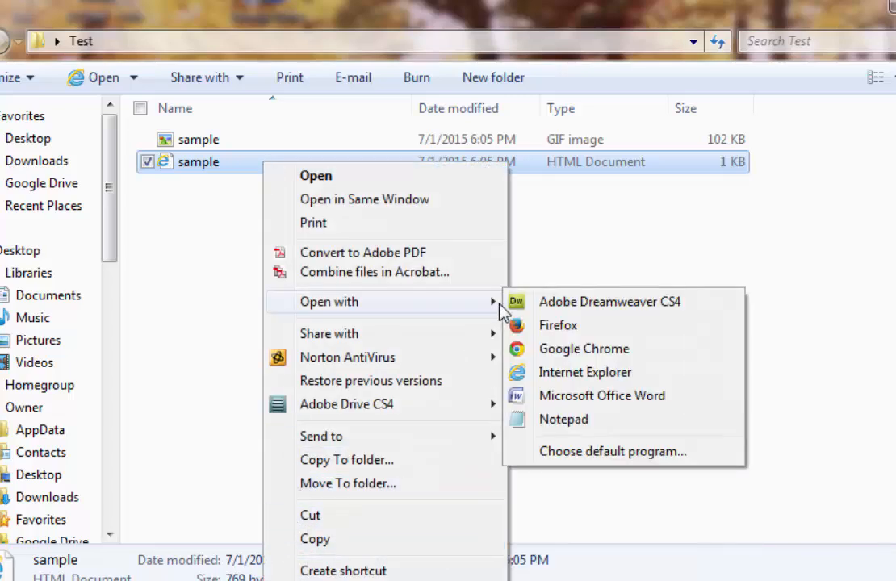
{"action": "left_click", "coordinate": [569, 421]}
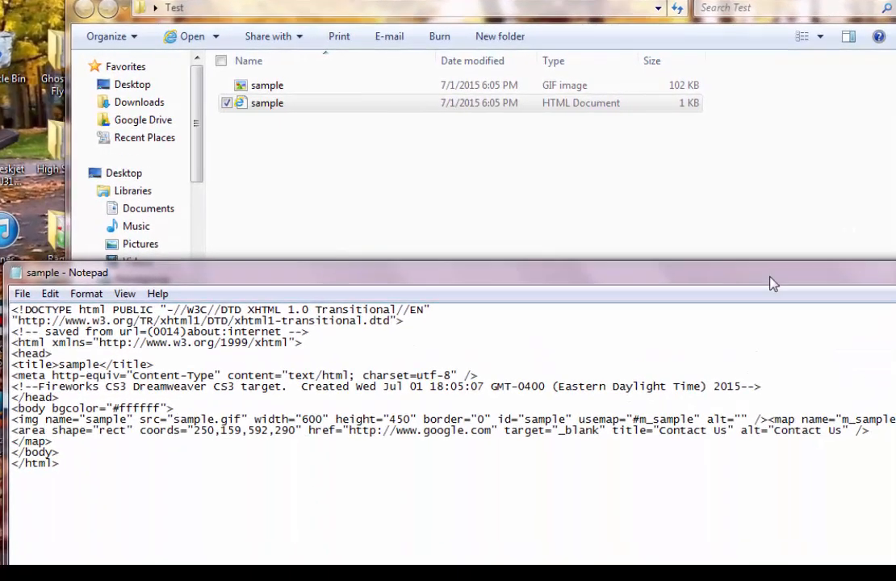
{"action": "left_click_drag", "start_coordinate": [777, 266], "coordinate": [832, 109]}
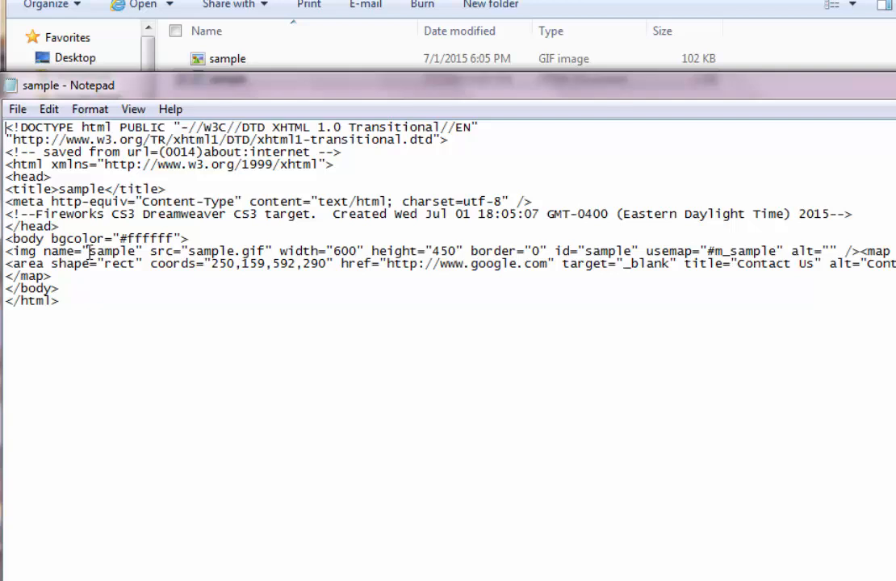
Examine the border attribute in the img tag and the coords attribute in the area tag by highlighting them
{"action": "left_click_drag", "start_coordinate": [89, 251], "coordinate": [548, 252]}
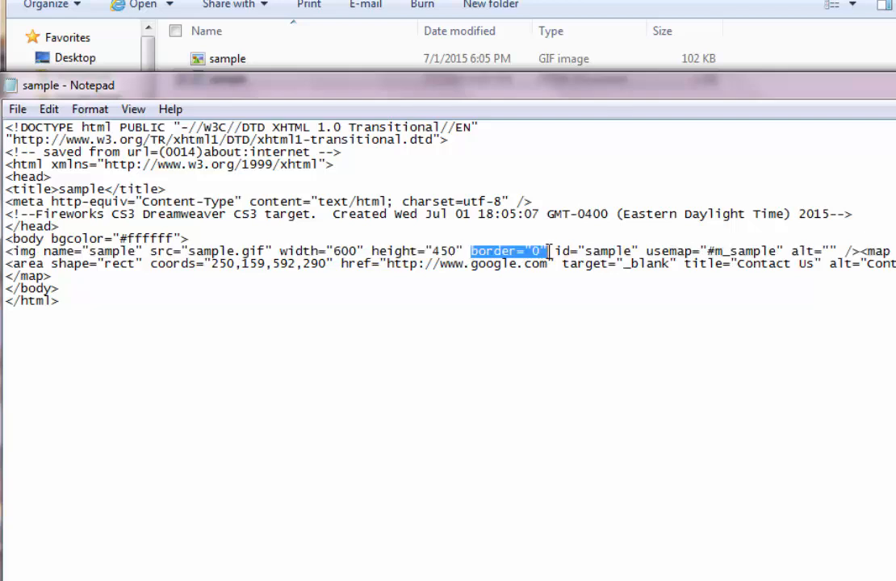
{"action": "left_click_drag", "start_coordinate": [549, 252], "coordinate": [556, 252]}
{"action": "left_click", "coordinate": [555, 253]}
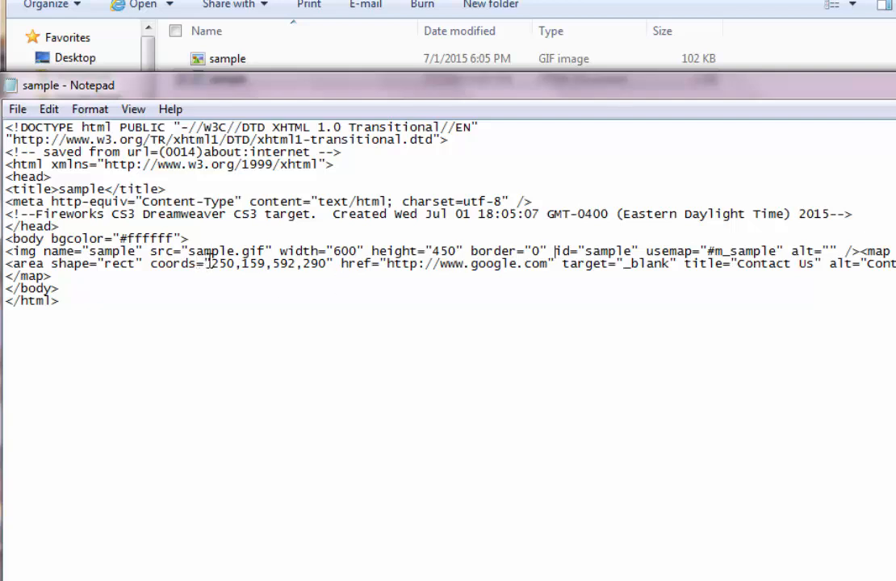
{"action": "left_click_drag", "start_coordinate": [206, 263], "coordinate": [340, 269]}
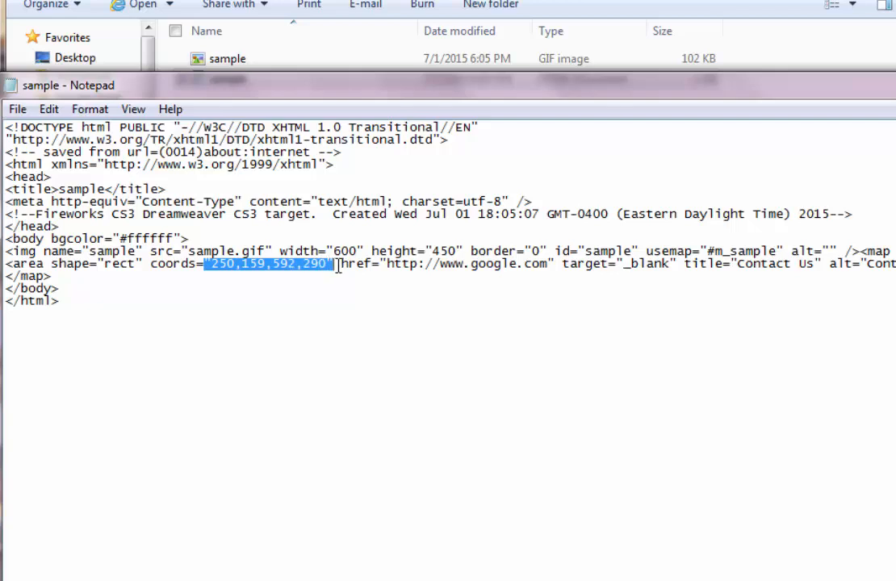
{"action": "left_click", "coordinate": [340, 268]}
{"action": "double_click", "coordinate": [340, 267]}
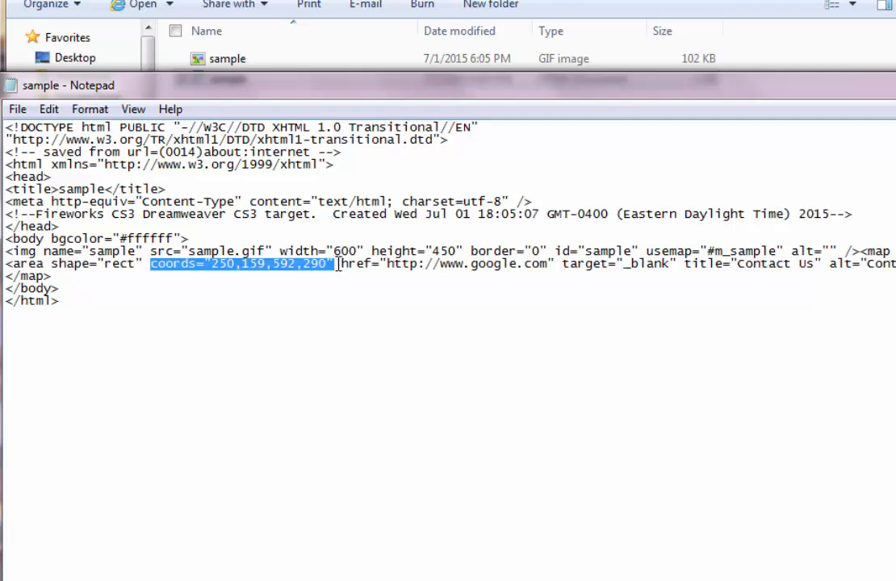
Insert onclick="blur()" between the coords and href attributes of the area tag and highlight the added code
{"action": "left_click", "coordinate": [339, 267]}
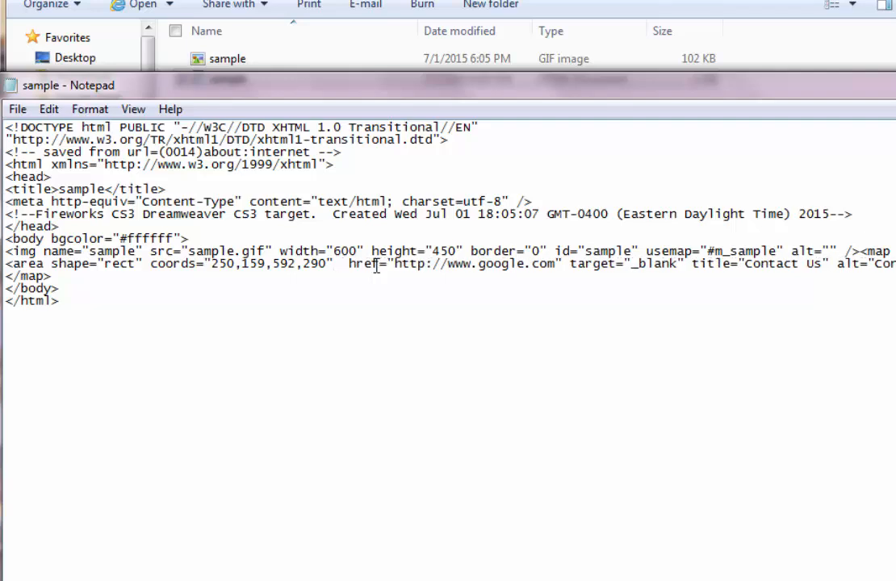
{"action": "type", "text": "onc"}
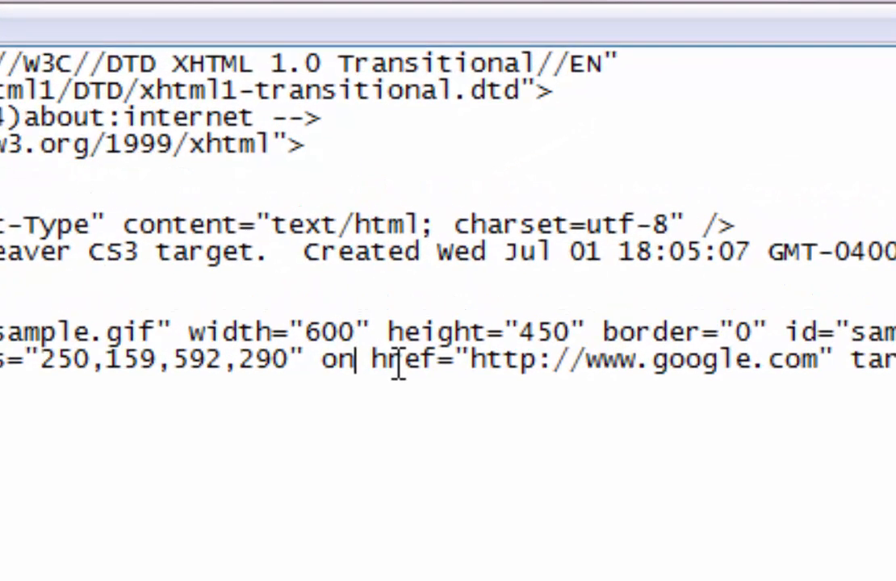
{"action": "type", "text": "lick"}
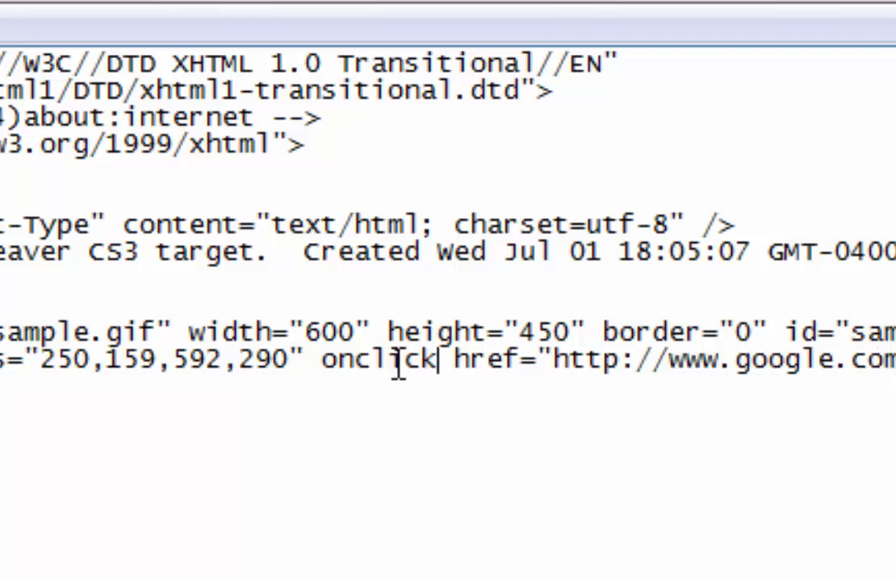
{"action": "type", "text": "="}
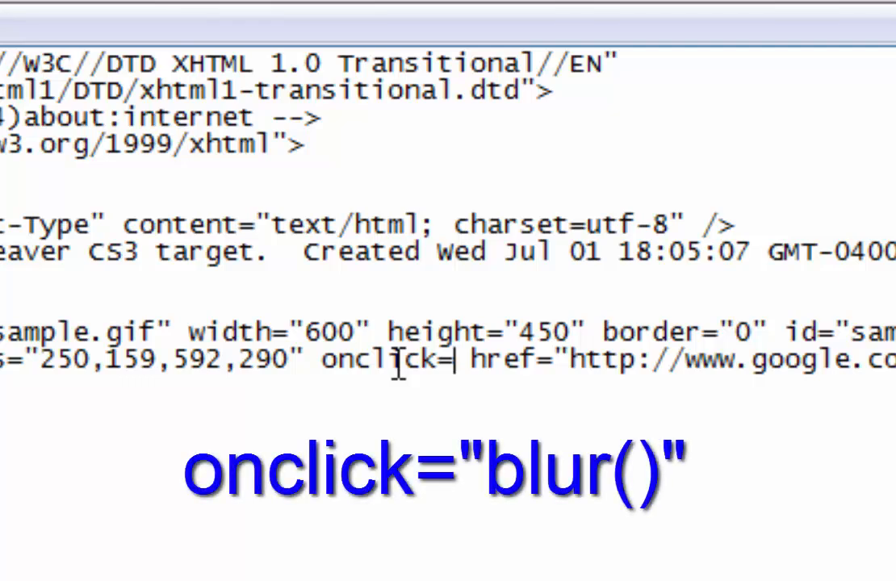
{"action": "type", "text": "\""}
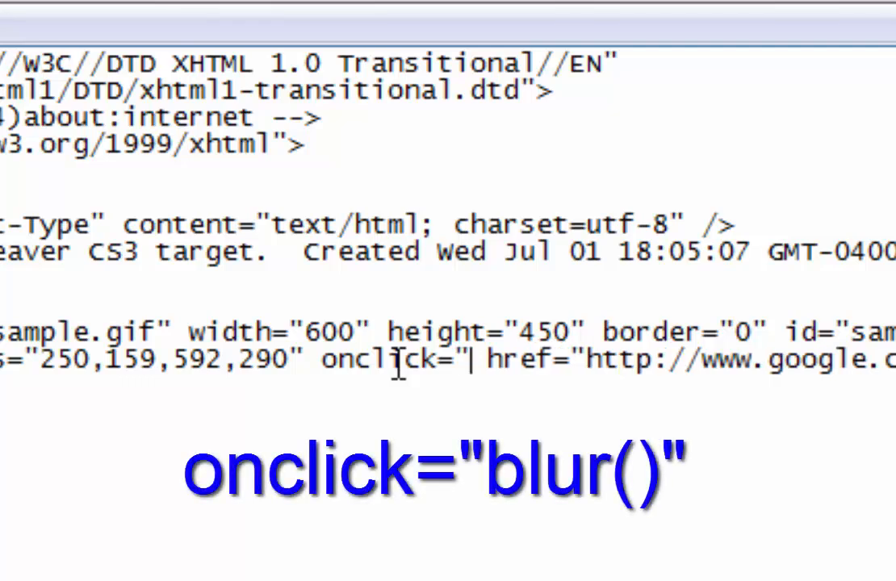
{"action": "type", "text": "blur"}
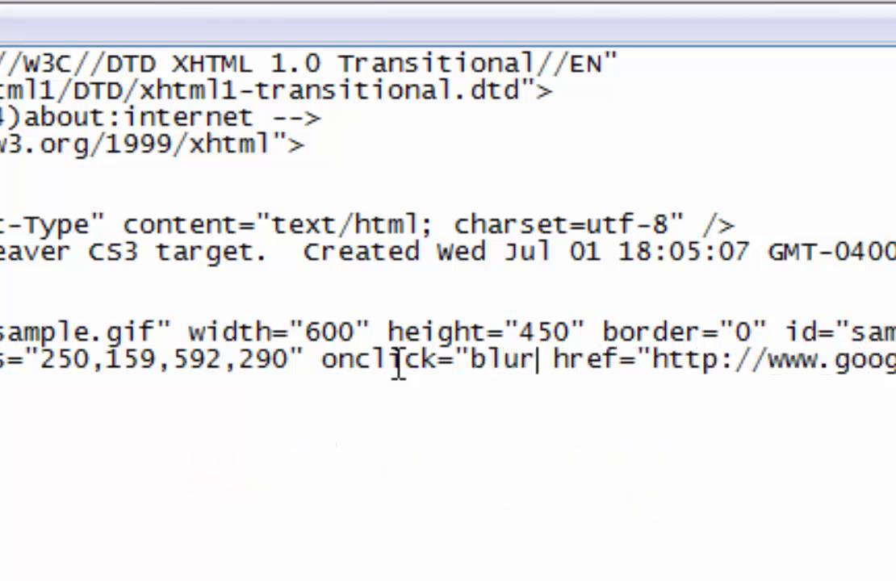
{"action": "type", "text": "("}
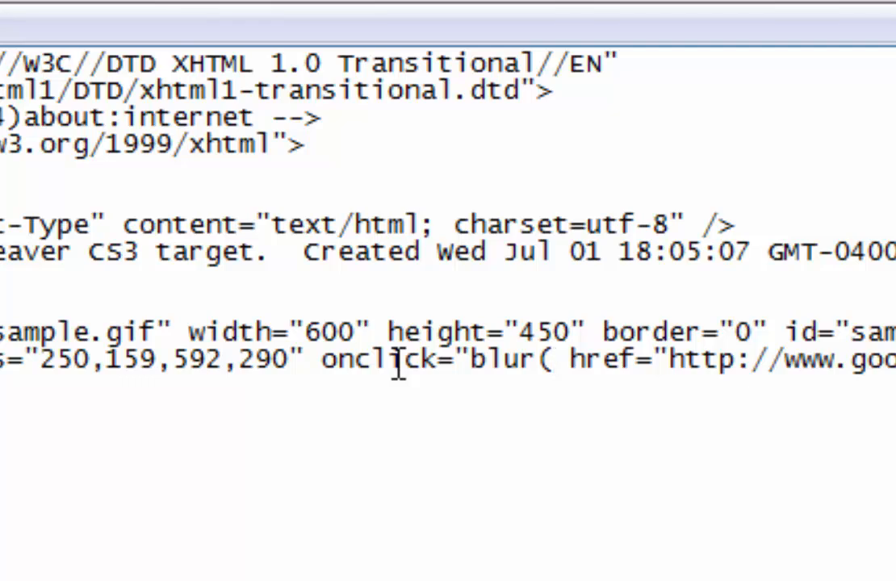
{"action": "type", "text": ")"}
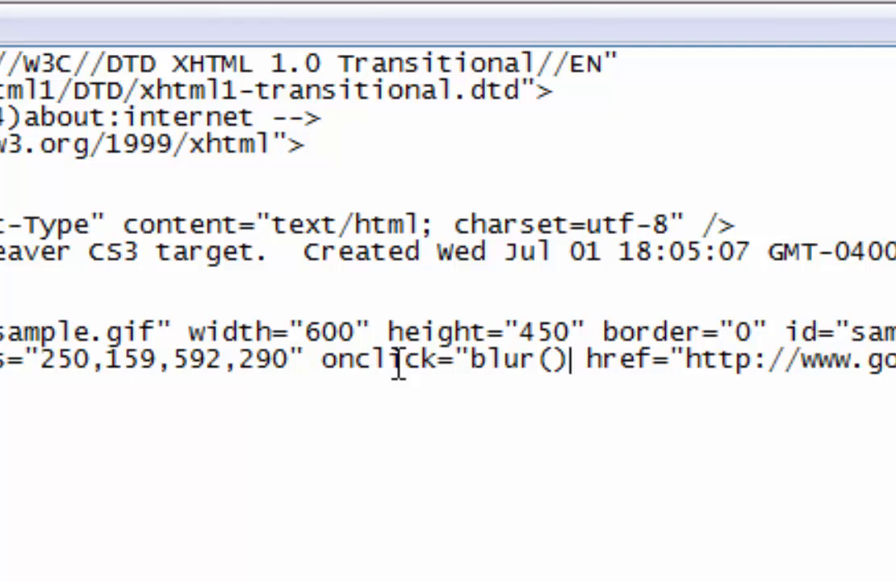
{"action": "type", "text": "\""}
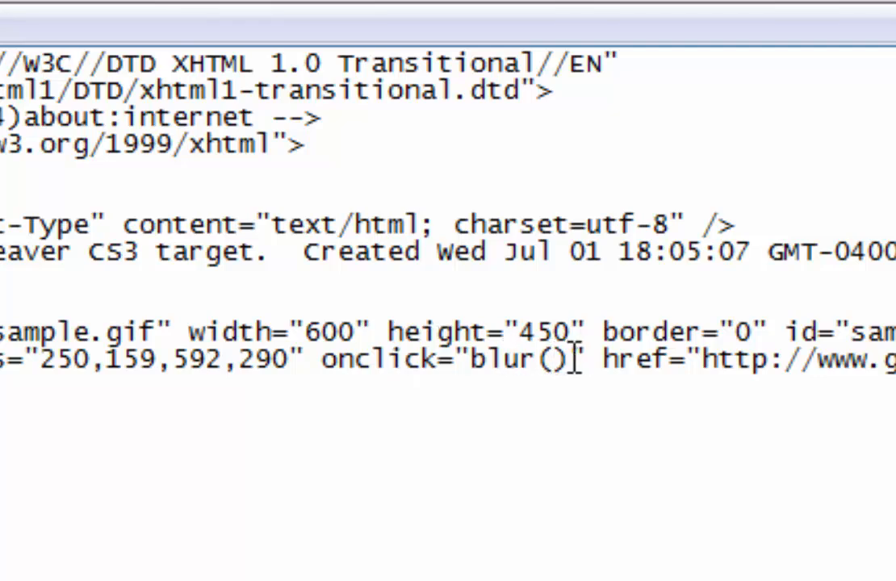
{"action": "left_click_drag", "start_coordinate": [578, 357], "coordinate": [323, 358]}
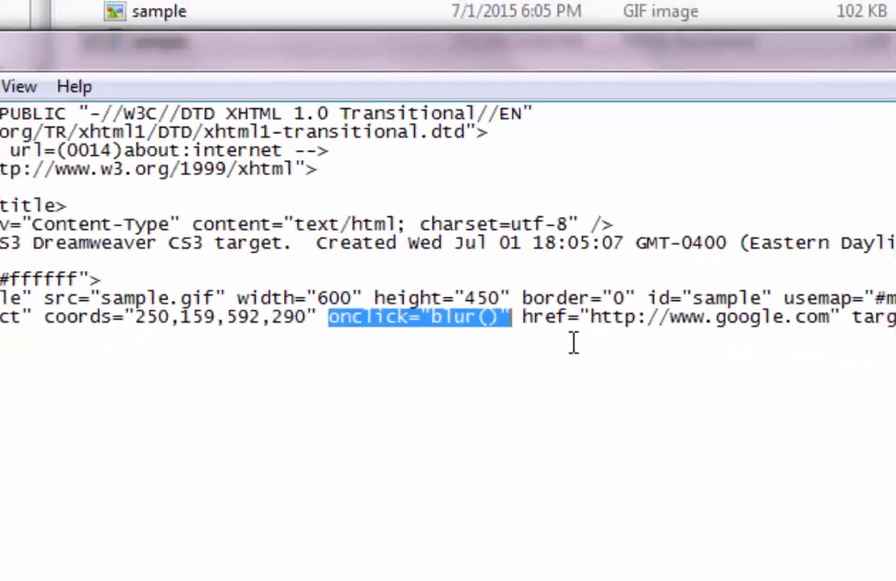
Save the edited sample HTML code under its existing name and close Notepad
{"action": "left_click", "coordinate": [674, 395]}
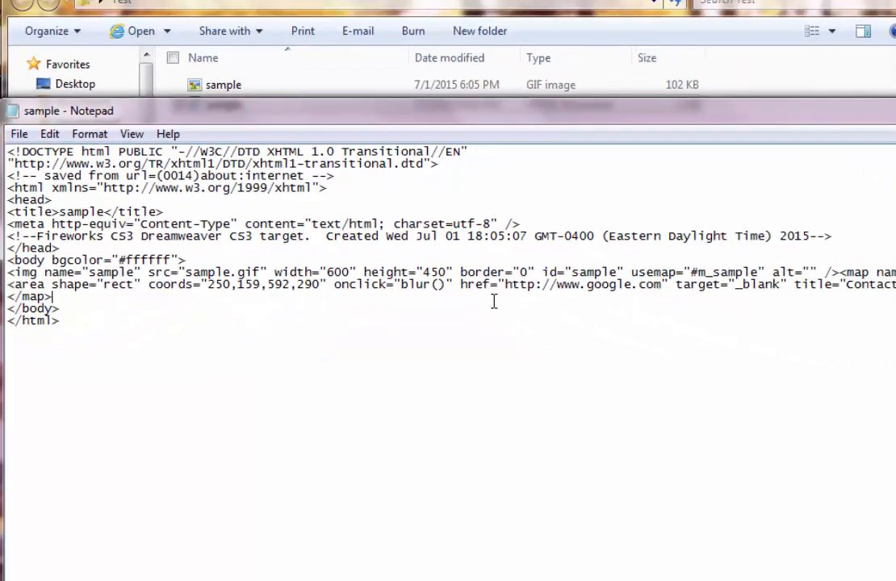
{"action": "left_click", "coordinate": [25, 138]}
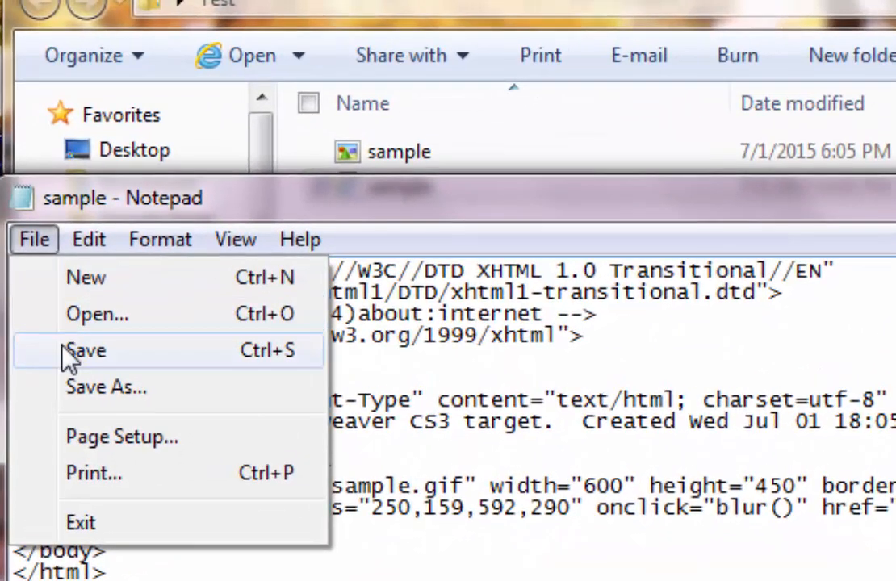
{"action": "left_click", "coordinate": [42, 234]}
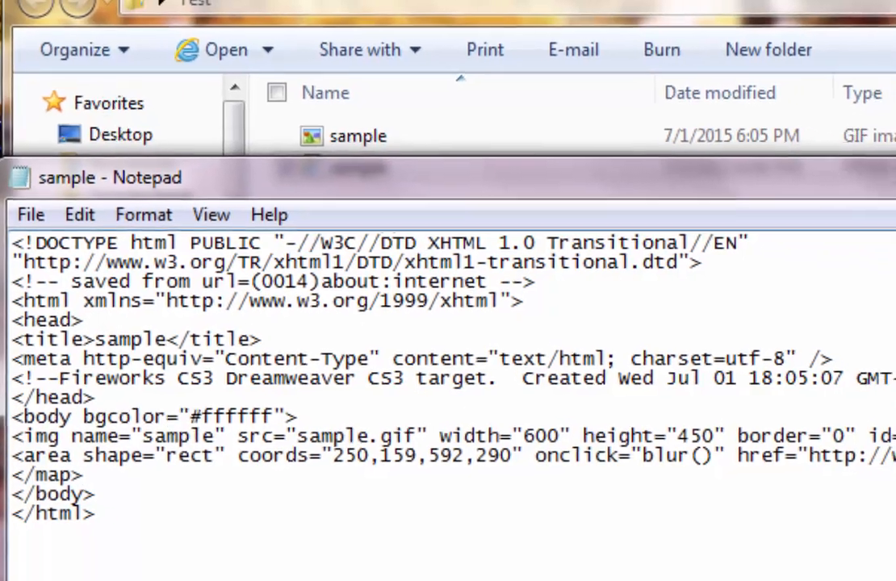
{"action": "key", "text": "alt+F4"}
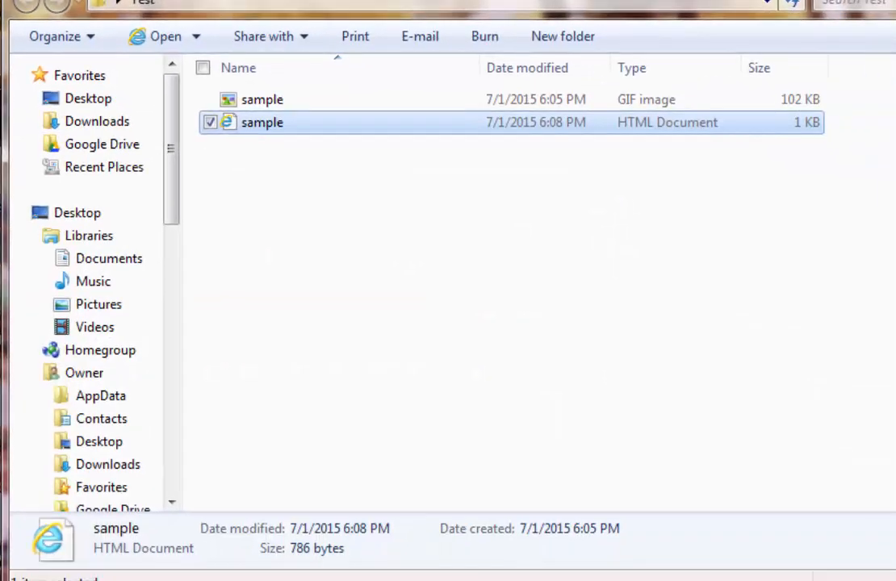
Open the sample HTML document in Google Chrome, follow the Contact Us hotspot, and return to the sample page to check for an outline
{"action": "right_click", "coordinate": [470, 129]}
{"action": "mouse_move", "coordinate": [613, 267]}
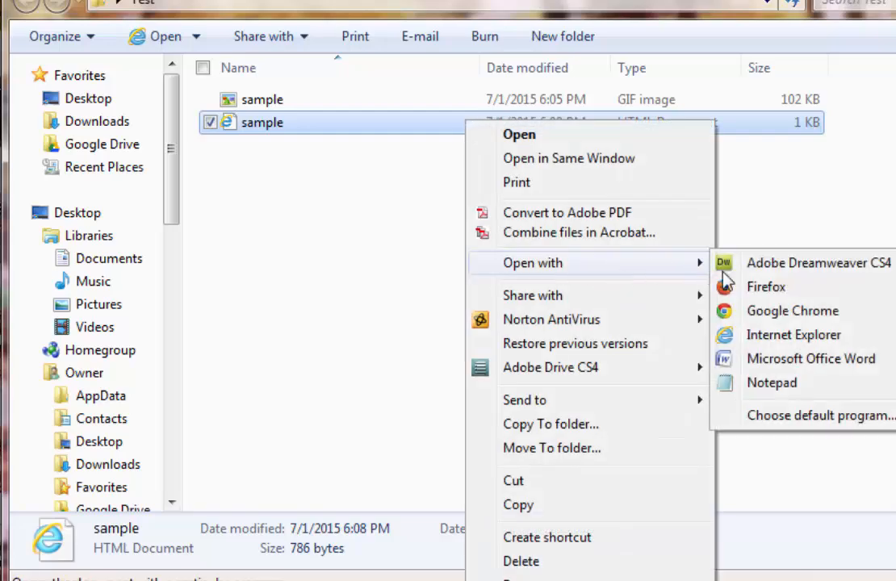
{"action": "left_click", "coordinate": [758, 314]}
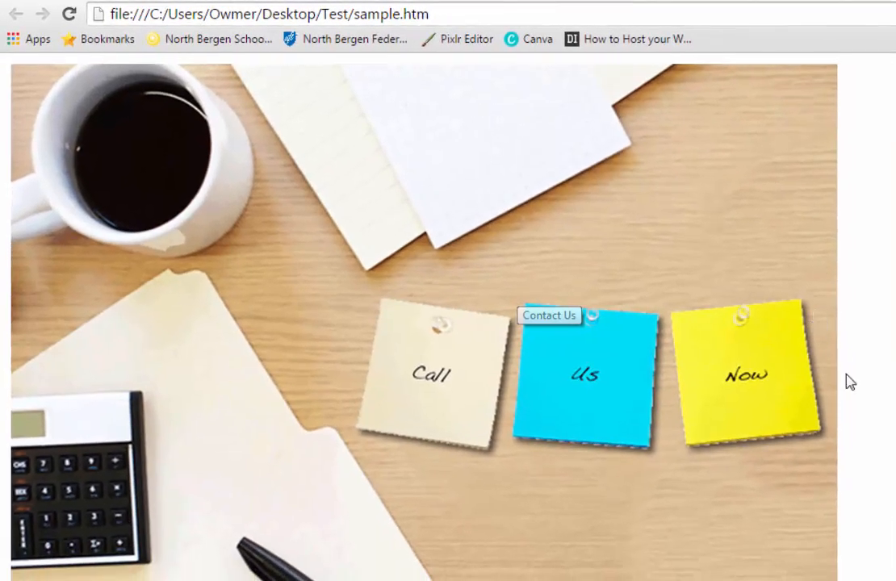
{"action": "left_click", "coordinate": [767, 385]}
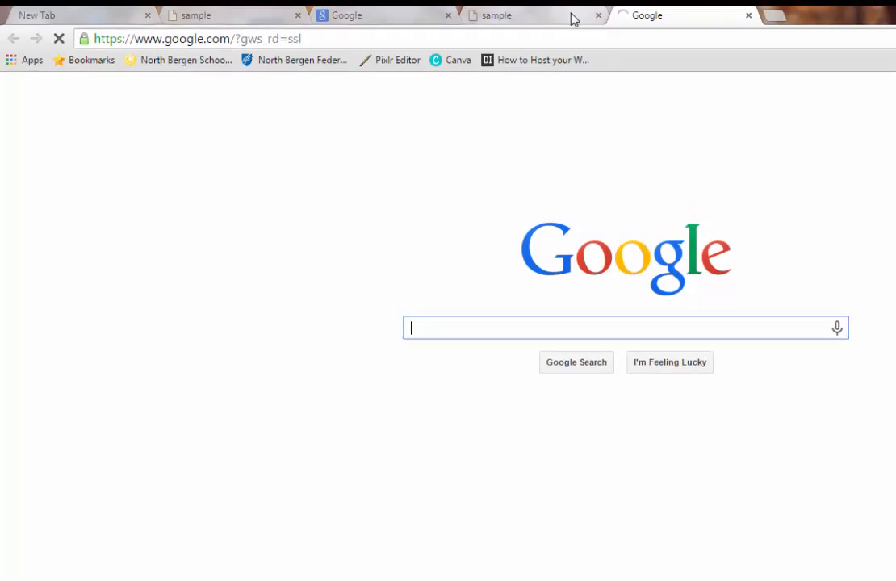
{"action": "left_click", "coordinate": [570, 28]}
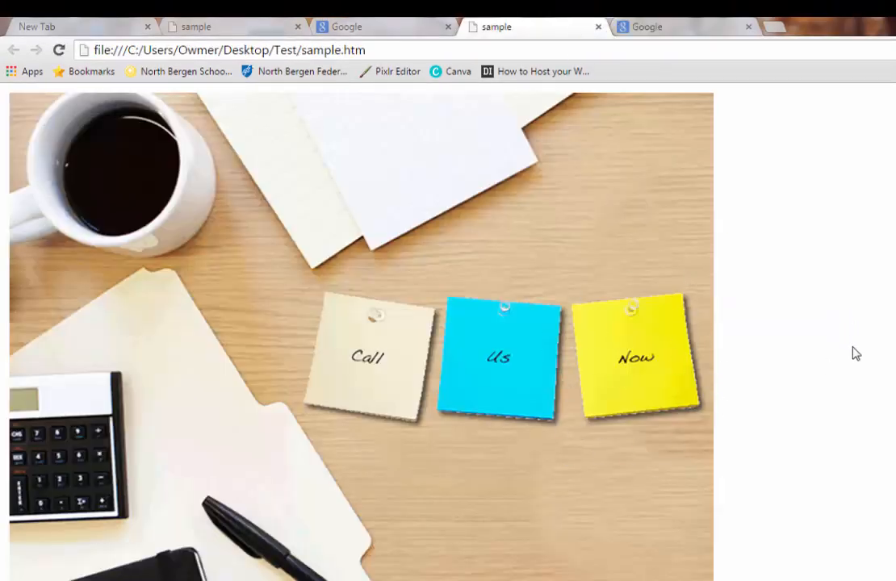
{"action": "left_click", "coordinate": [750, 28]}
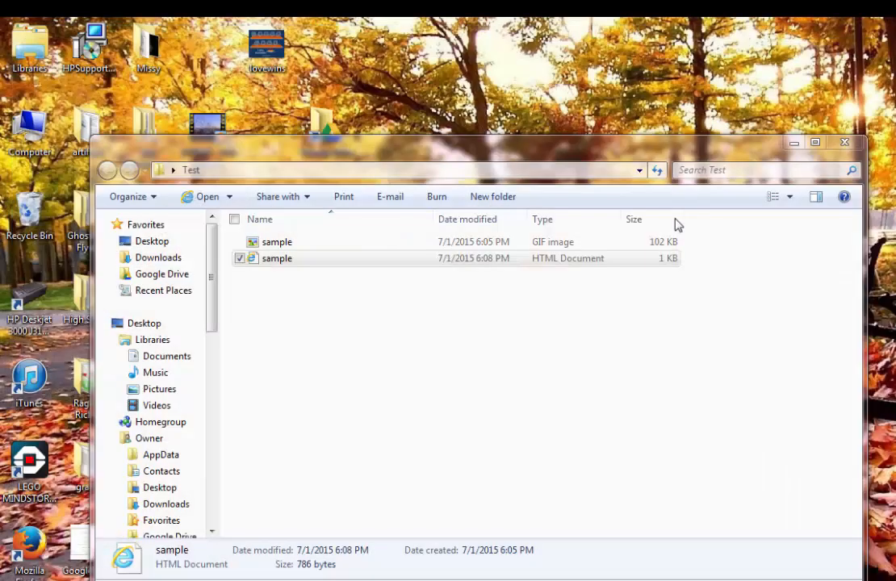
Open the sample HTML document in Internet Explorer, follow the hotspot over the notes, and return to the sample page to check for an outline
{"action": "left_click", "coordinate": [385, 264]}
{"action": "right_click", "coordinate": [385, 263]}
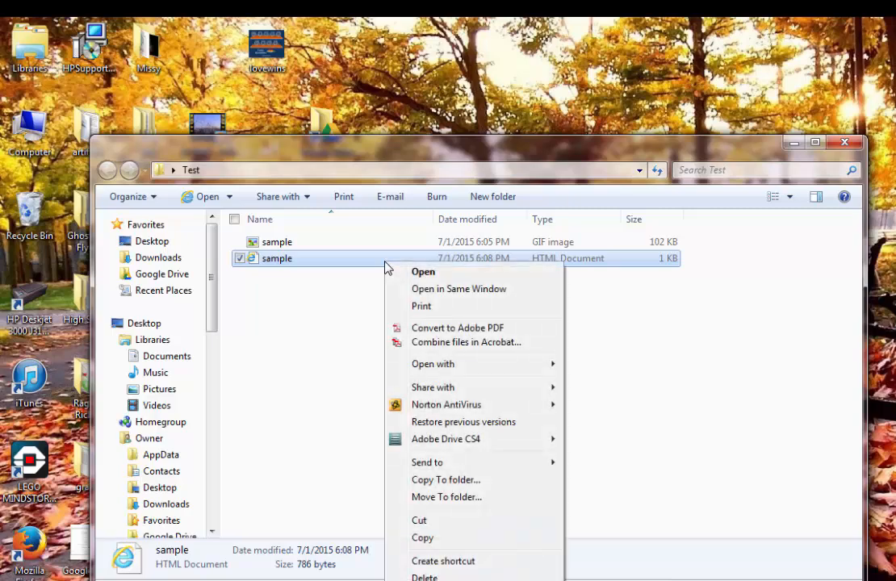
{"action": "mouse_move", "coordinate": [548, 364]}
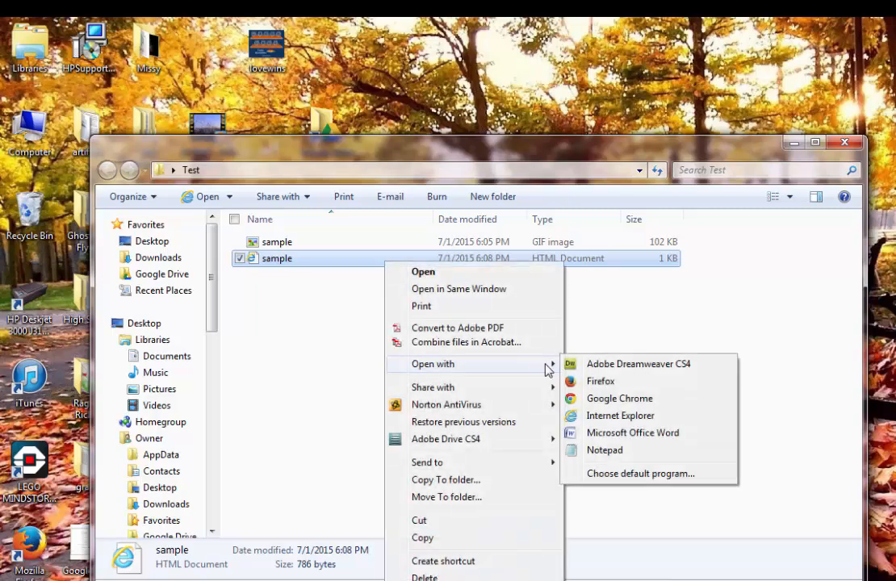
{"action": "left_click", "coordinate": [607, 416]}
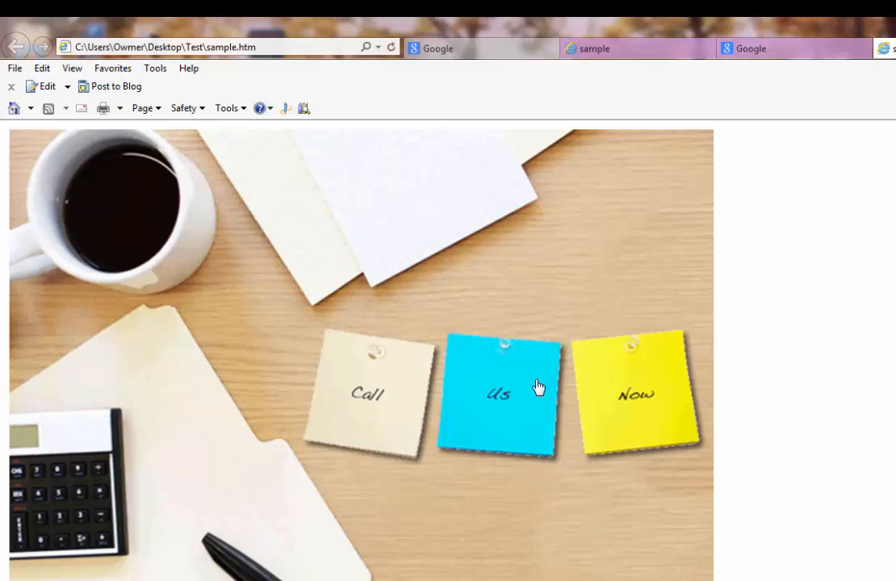
{"action": "left_click", "coordinate": [524, 401]}
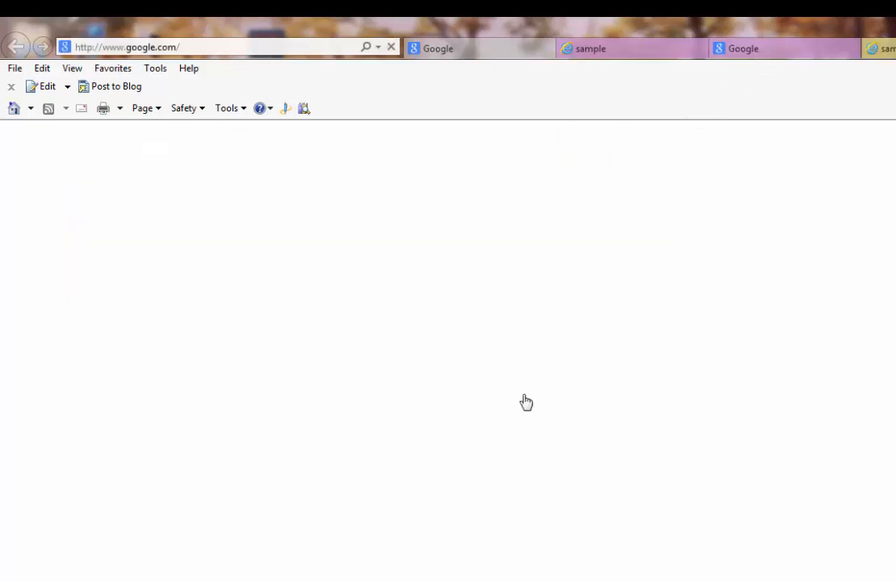
{"action": "left_click", "coordinate": [886, 49]}
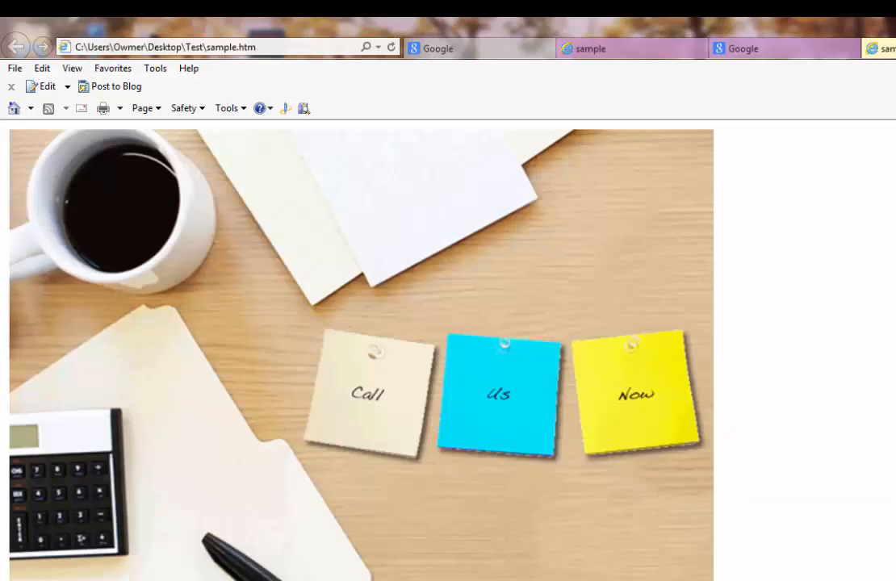